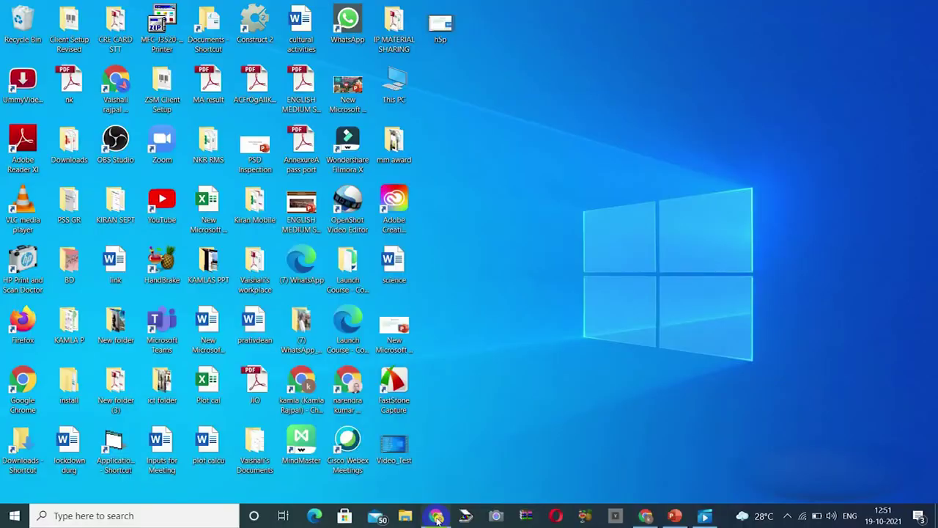
Step: Open the Chrome browser, search Google for h5p and open the official H5P website from the results
{"action": "left_click", "coordinate": [437, 517]}
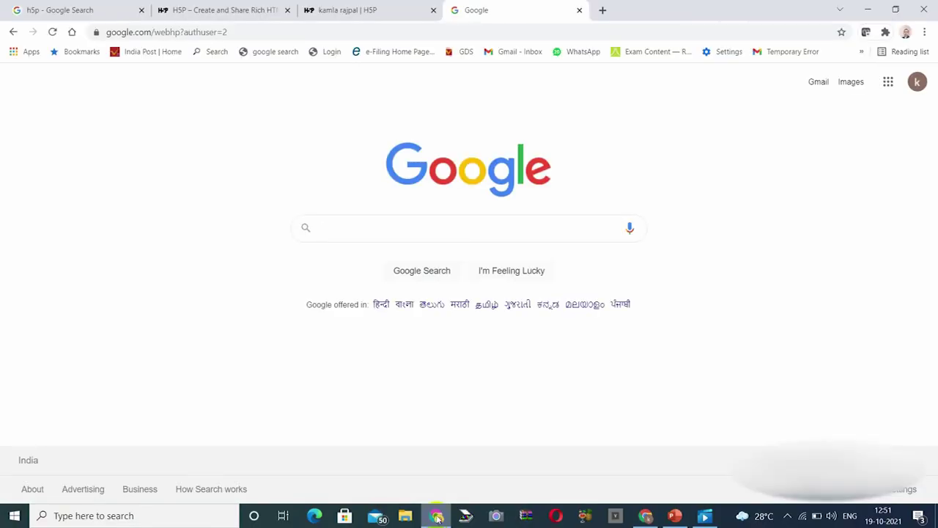
{"action": "left_click", "coordinate": [325, 225]}
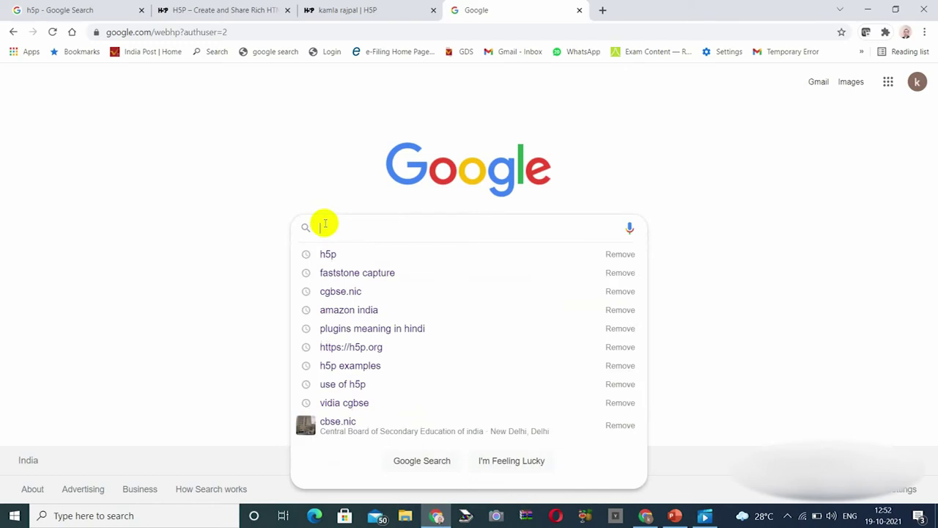
{"action": "type", "text": "h5p"}
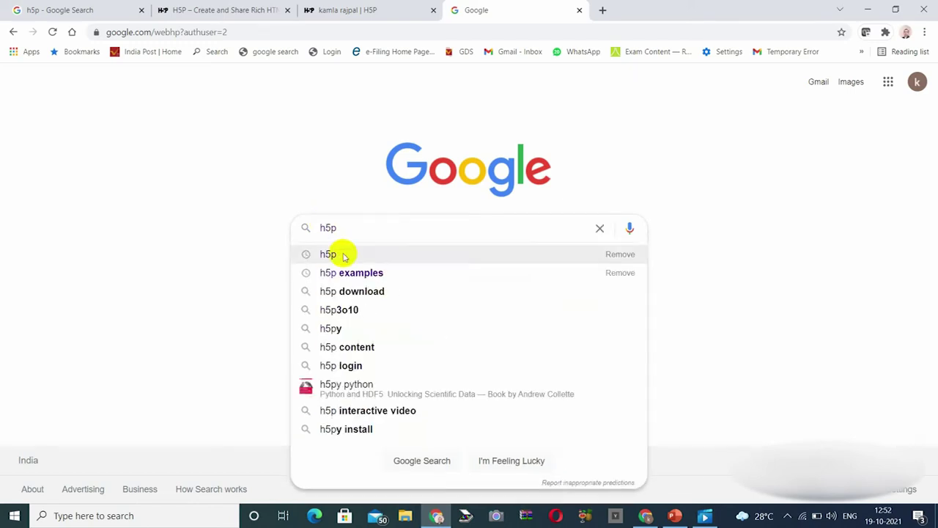
{"action": "left_click", "coordinate": [325, 255]}
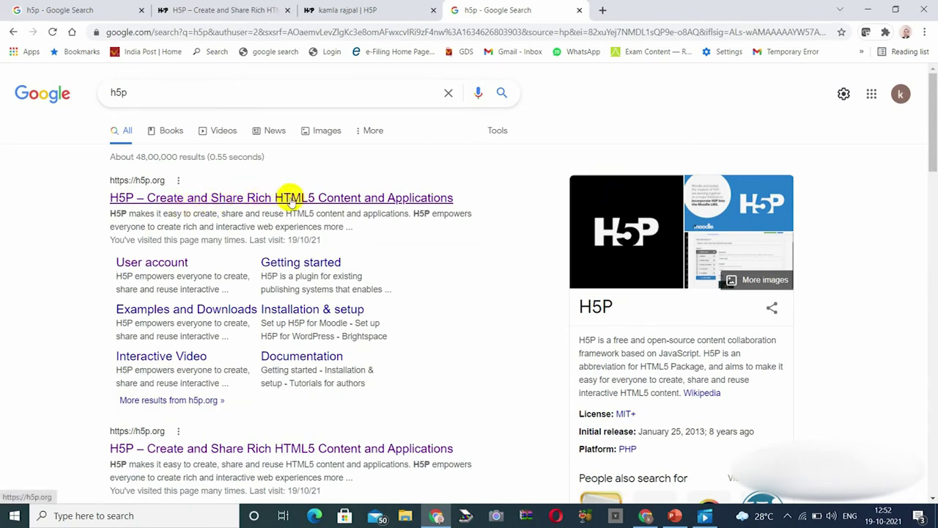
{"action": "double_click", "coordinate": [325, 197]}
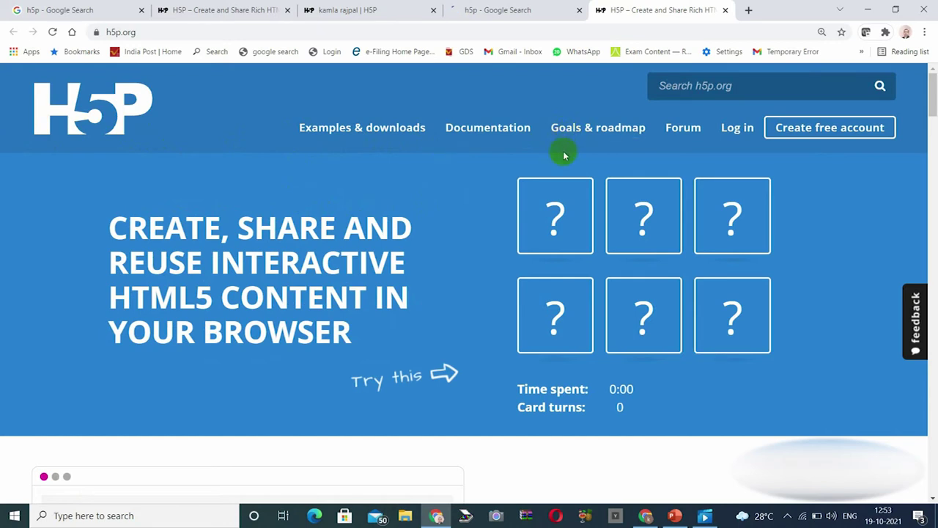
Step: Log in to the H5P website and open the account page
{"action": "left_click", "coordinate": [736, 130]}
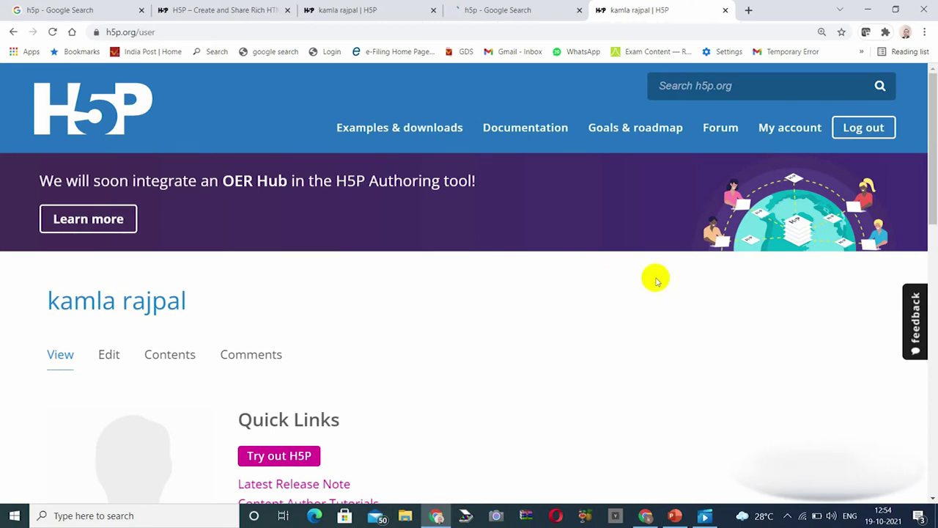
{"action": "left_click", "coordinate": [790, 151]}
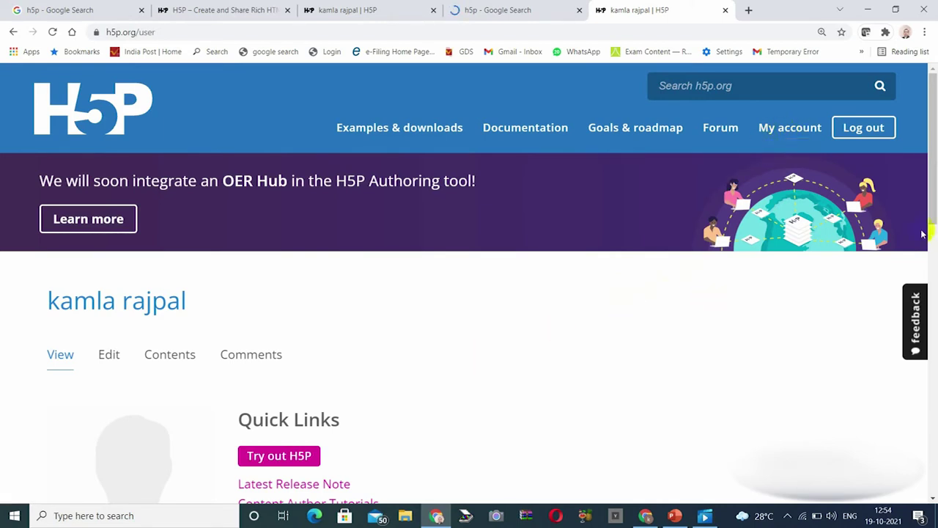
{"action": "mouse_move", "coordinate": [932, 159]}
{"action": "left_mouse_down"}
{"action": "mouse_move", "coordinate": [933, 274]}
{"action": "mouse_move", "coordinate": [934, 153]}
{"action": "left_mouse_up"}
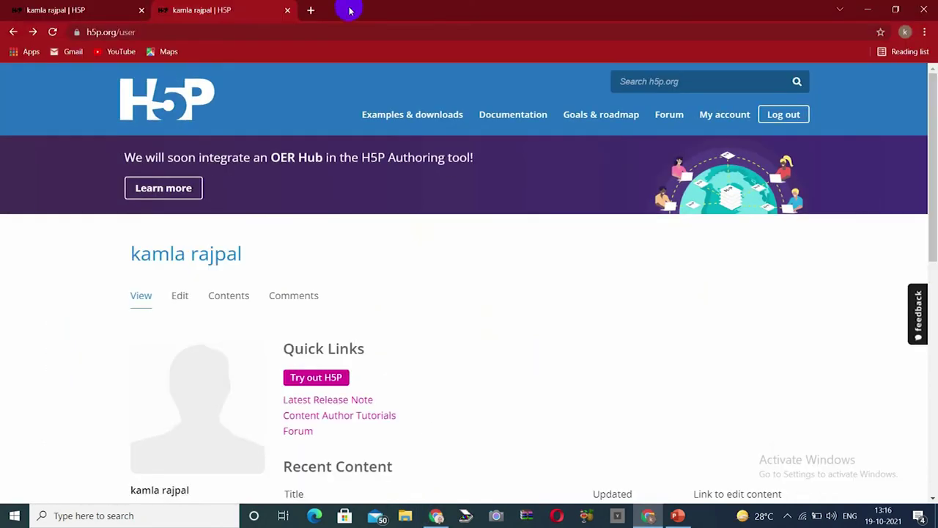
Step: Open the Image Choice content type from the H5P Examples and Downloads page
{"action": "left_click", "coordinate": [412, 116]}
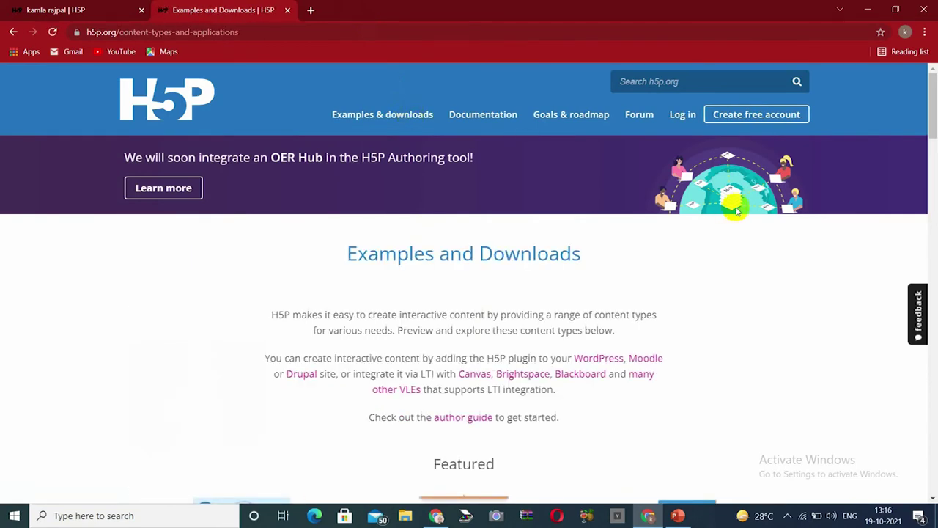
{"action": "left_click_drag", "start_coordinate": [933, 123], "coordinate": [934, 295]}
{"action": "left_click", "coordinate": [469, 251]}
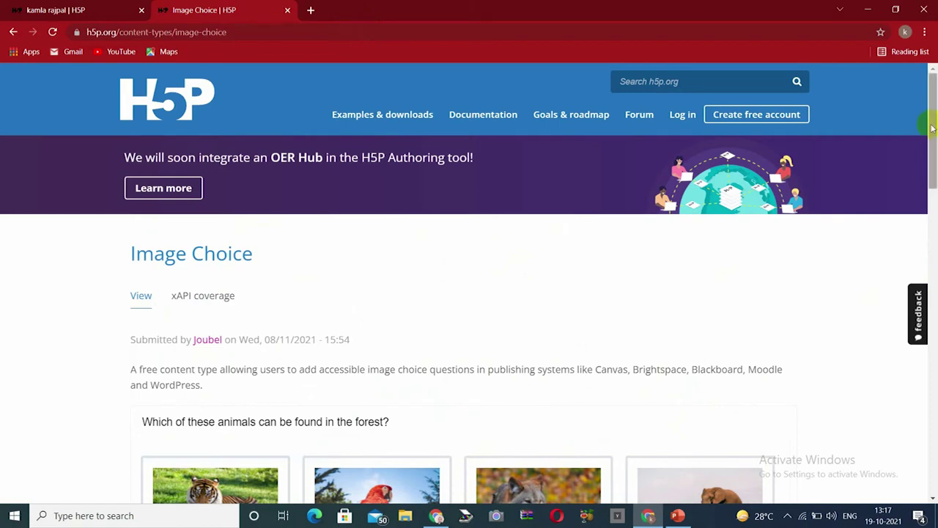
Step: Examine the forest animals example of Image Choice and check it without selecting any pictures
{"action": "left_click_drag", "start_coordinate": [933, 131], "coordinate": [932, 185]}
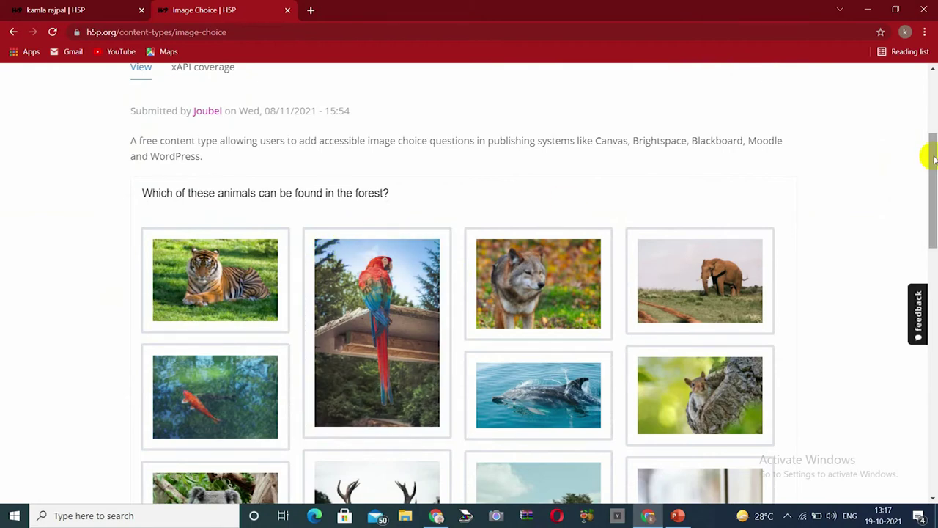
{"action": "left_click_drag", "start_coordinate": [933, 159], "coordinate": [931, 221]}
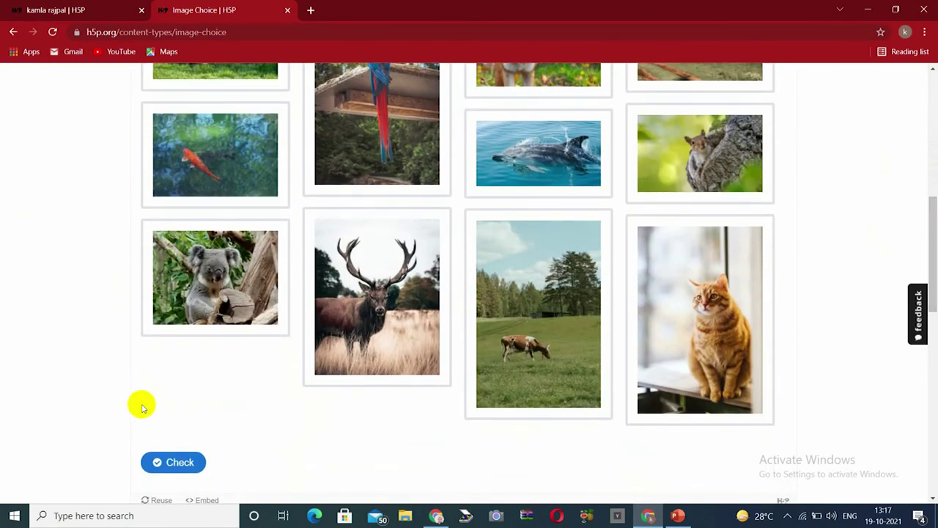
{"action": "left_click", "coordinate": [186, 464]}
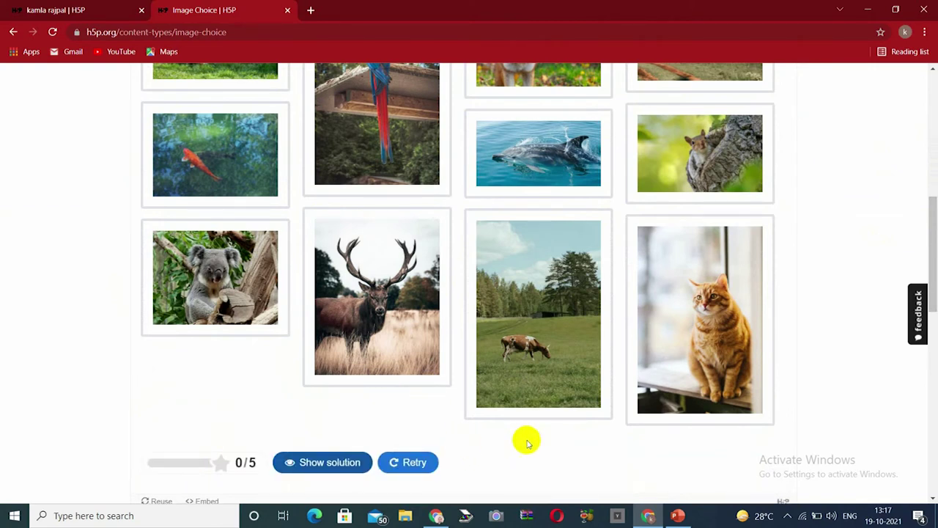
Step: Return to Examples and Downloads and open the Image Hotspots content type
{"action": "left_click_drag", "start_coordinate": [932, 203], "coordinate": [934, 79]}
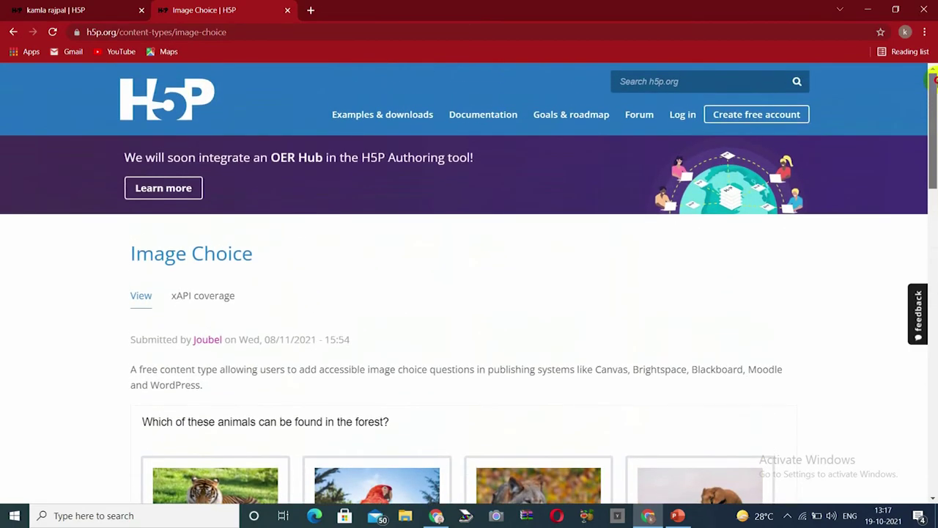
{"action": "left_click", "coordinate": [379, 115]}
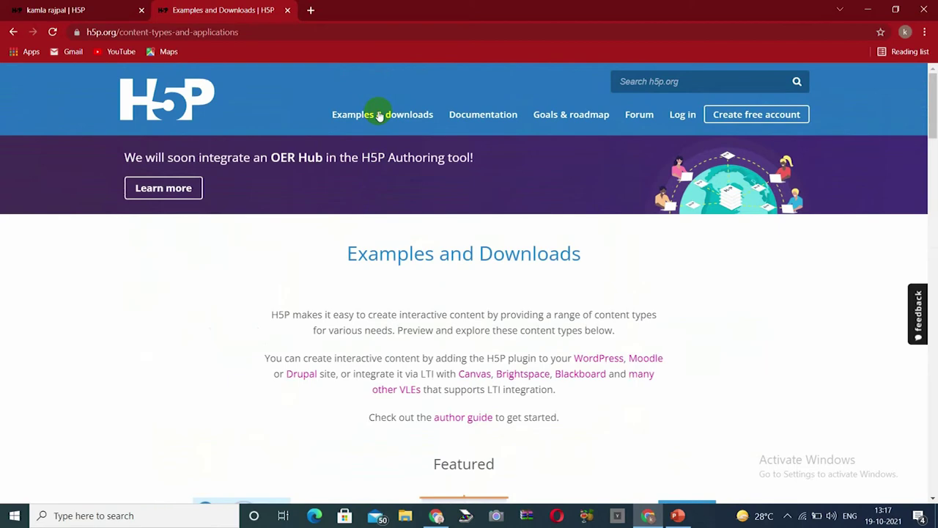
{"action": "left_click_drag", "start_coordinate": [933, 103], "coordinate": [932, 210]}
{"action": "left_click_drag", "start_coordinate": [933, 211], "coordinate": [933, 260]}
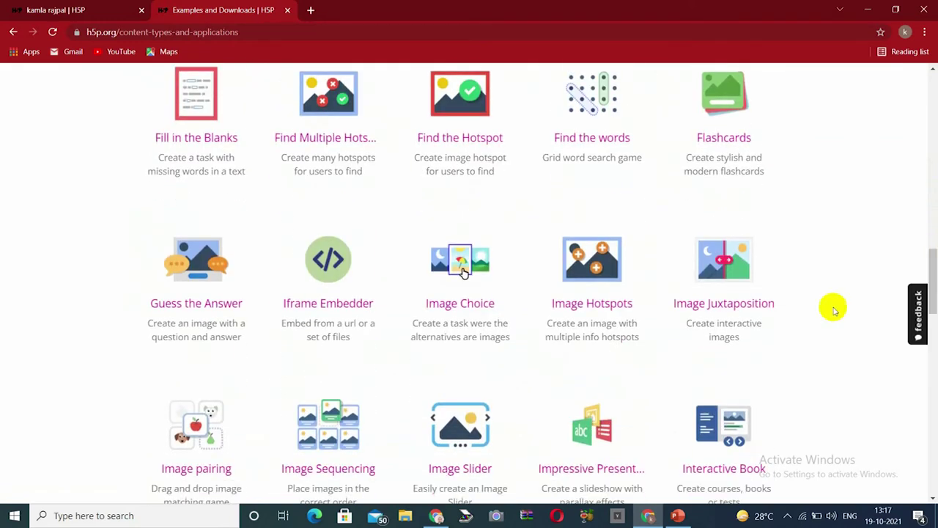
{"action": "left_click", "coordinate": [597, 272]}
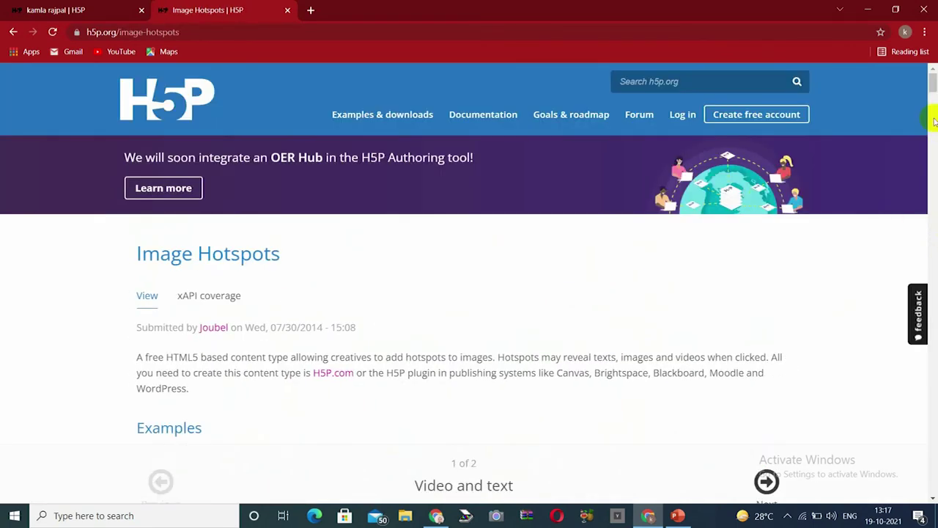
Step: View the blackberry hotspot in the first example, then view and close the Estonia hotspot in the second example, Text and image
{"action": "left_click_drag", "start_coordinate": [932, 83], "coordinate": [933, 98]}
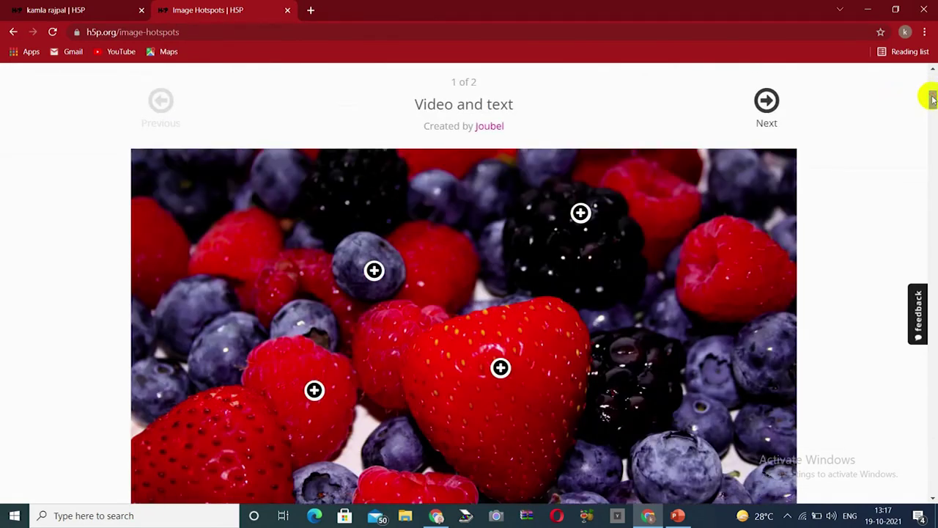
{"action": "left_click", "coordinate": [580, 212]}
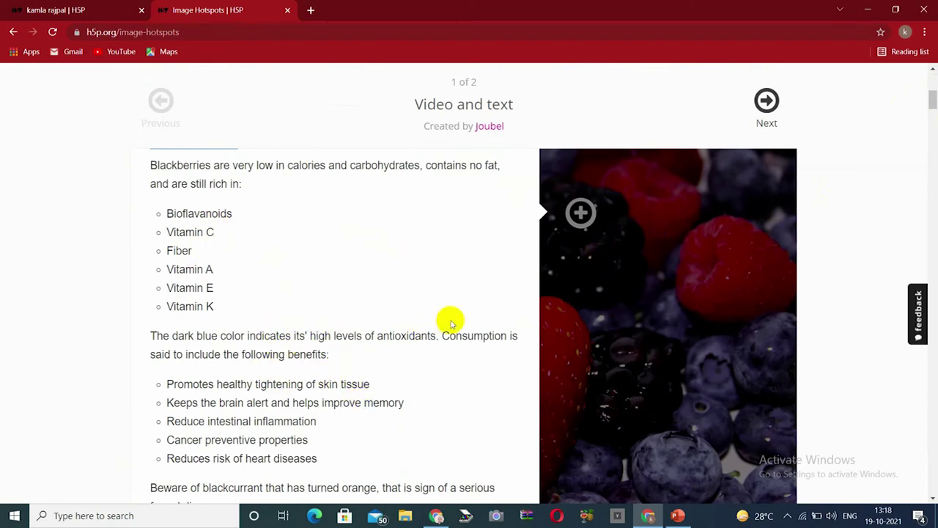
{"action": "left_click", "coordinate": [766, 101]}
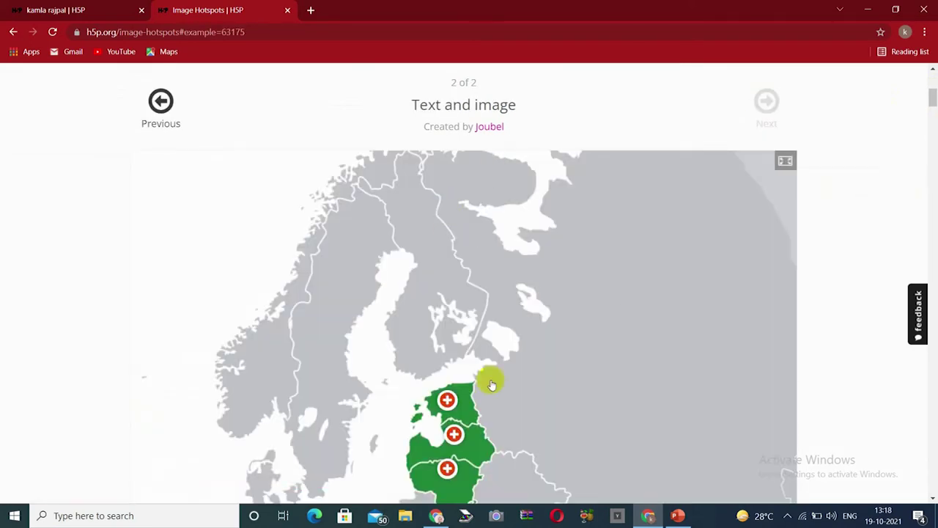
{"action": "left_click", "coordinate": [448, 401]}
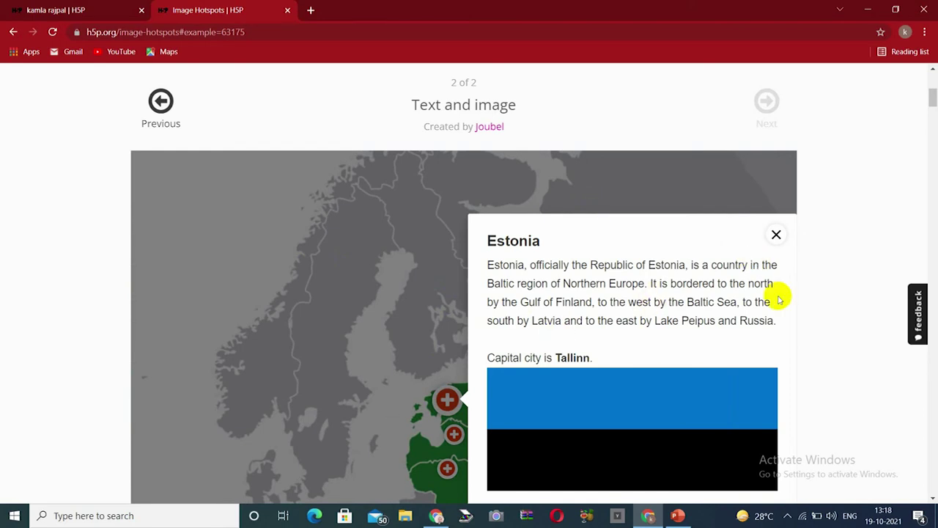
{"action": "left_click", "coordinate": [777, 233]}
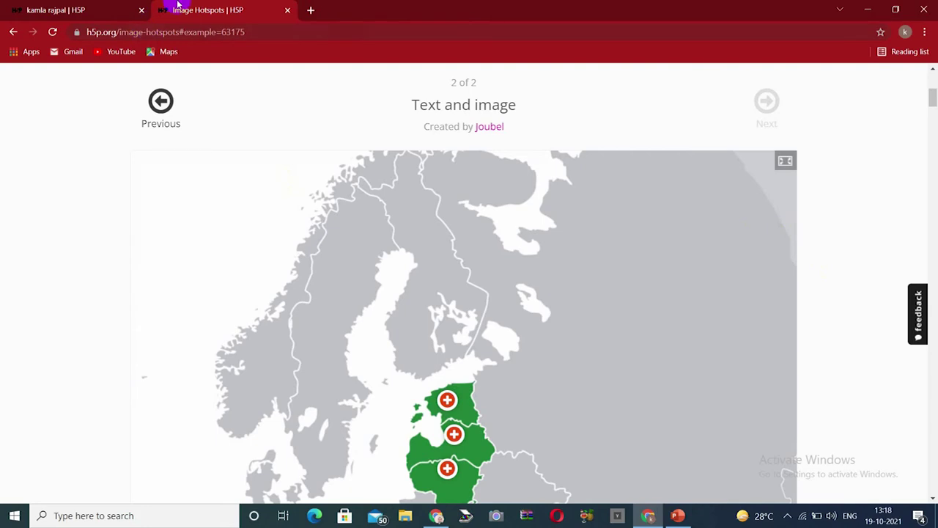
Step: Go back through the visited pages to the logged-in account page
{"action": "left_click", "coordinate": [14, 32]}
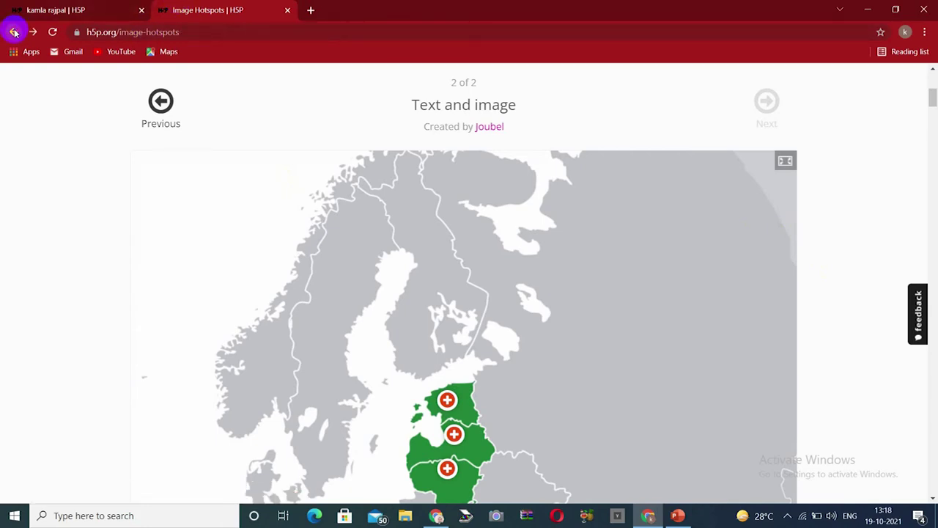
{"action": "left_click", "coordinate": [11, 32]}
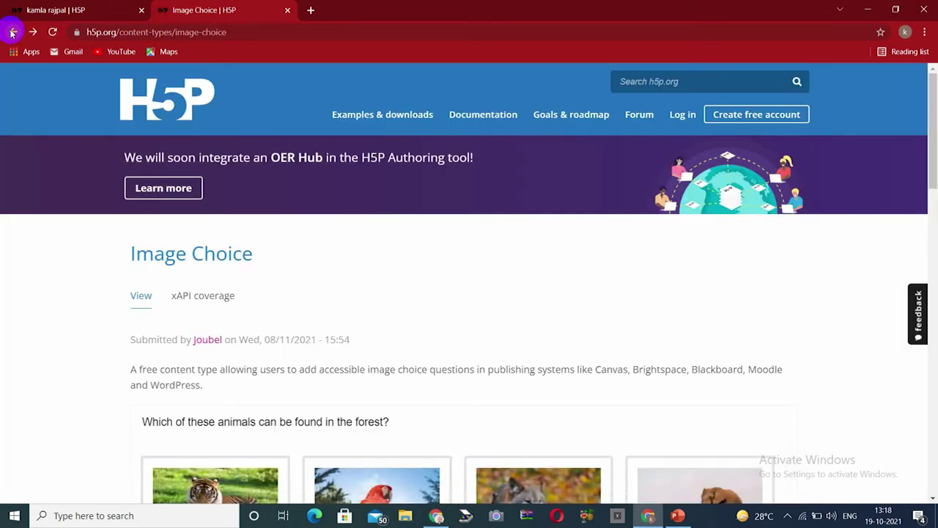
{"action": "mouse_move", "coordinate": [935, 139]}
{"action": "left_mouse_down"}
{"action": "mouse_move", "coordinate": [936, 183]}
{"action": "mouse_move", "coordinate": [935, 139]}
{"action": "left_mouse_up"}
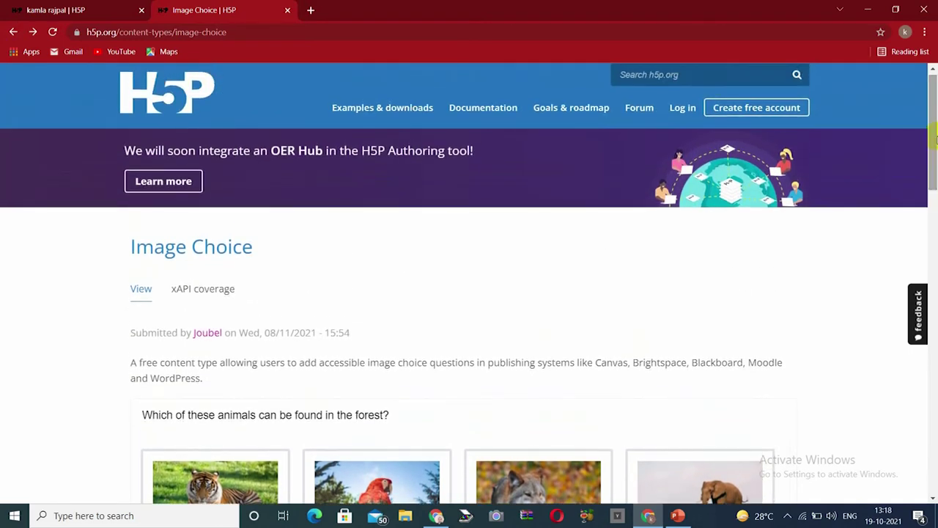
{"action": "left_click", "coordinate": [14, 31]}
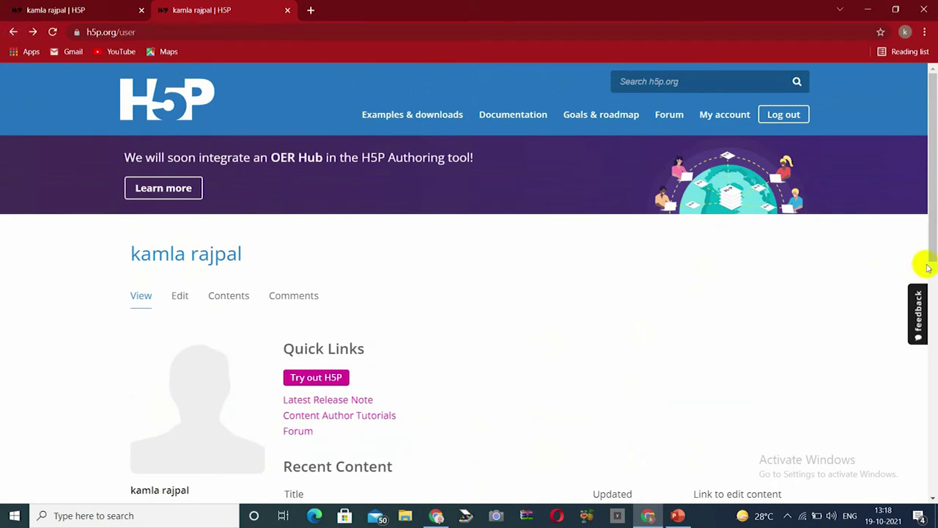
Step: Start new interactive content with Try out H5P, using Create Content and the Flashcards content type
{"action": "left_click_drag", "start_coordinate": [932, 223], "coordinate": [930, 283]}
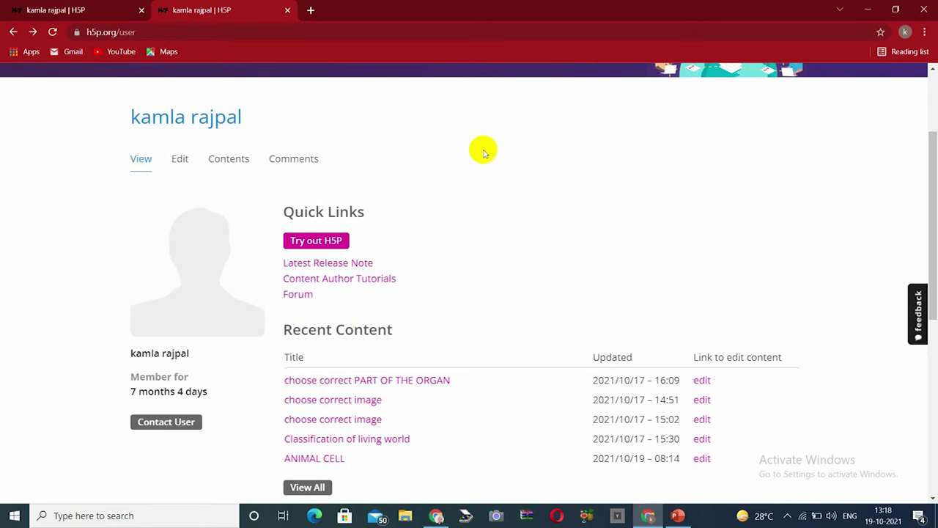
{"action": "left_click", "coordinate": [323, 242]}
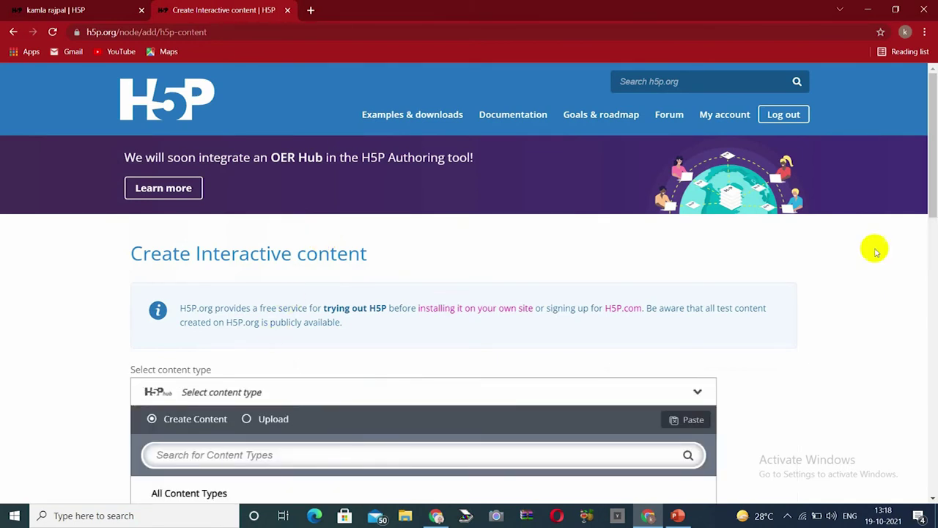
{"action": "scroll", "coordinate": [931, 191], "scroll_direction": "down", "scroll_amount": 3}
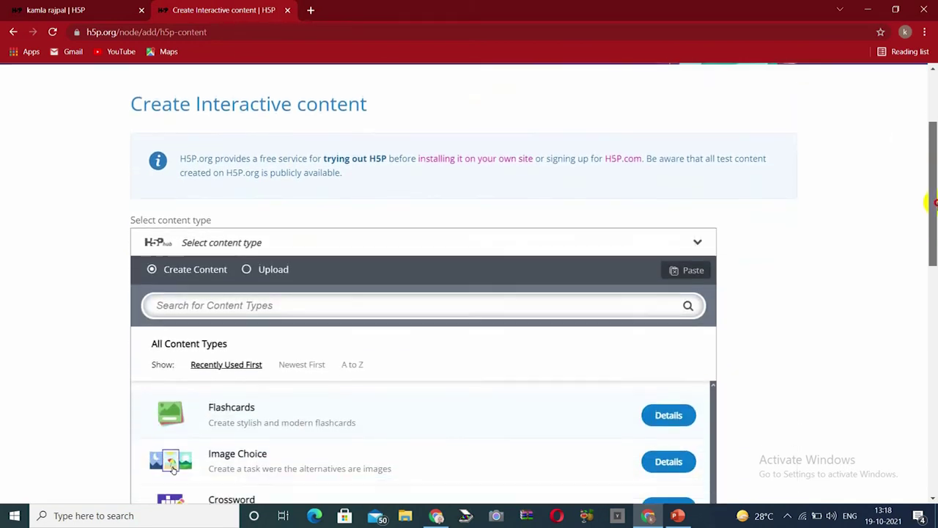
{"action": "left_click", "coordinate": [153, 252]}
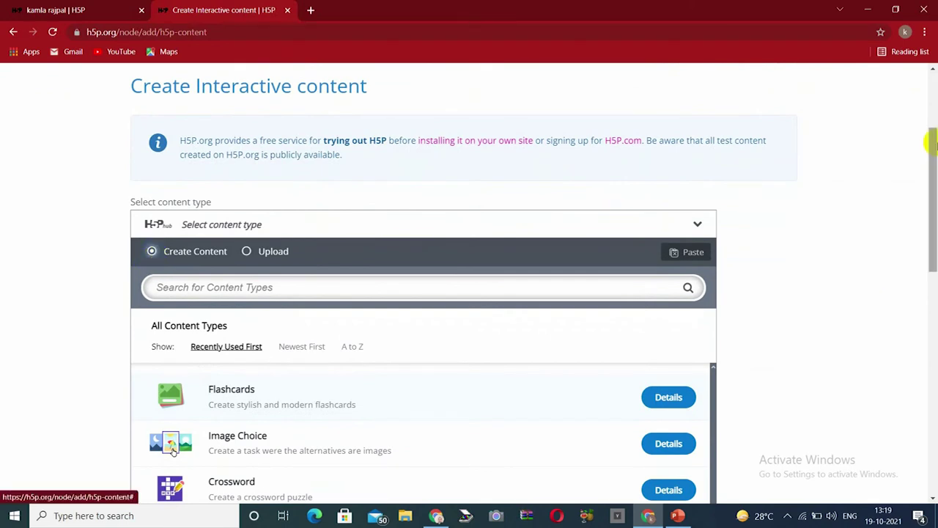
{"action": "left_click_drag", "start_coordinate": [933, 146], "coordinate": [932, 195]}
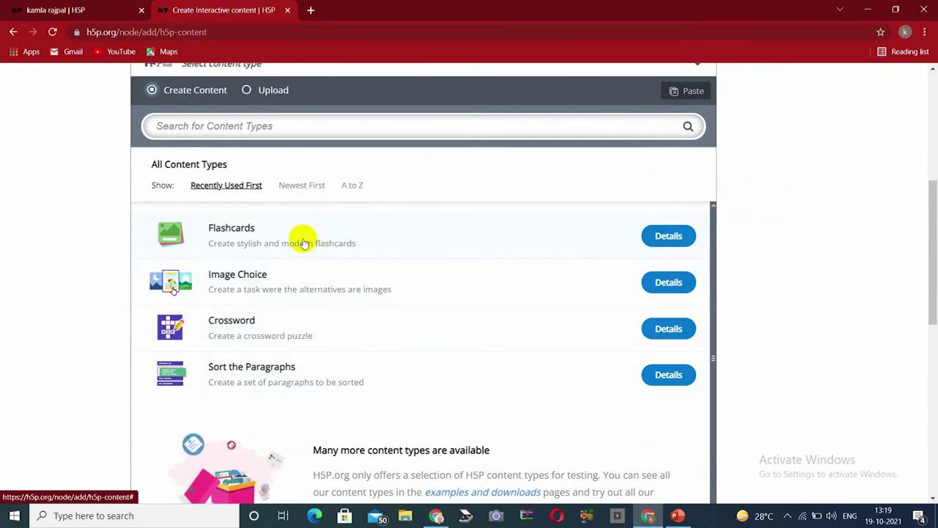
{"action": "left_click", "coordinate": [248, 233]}
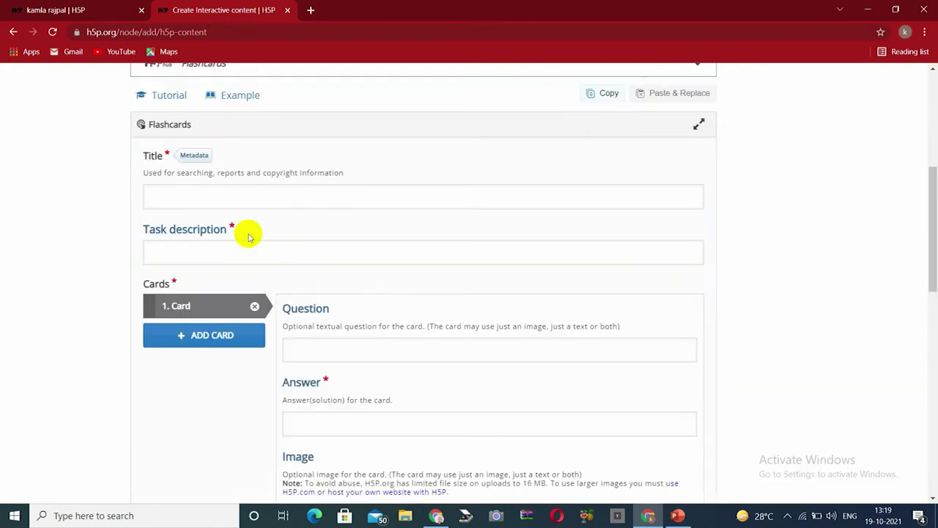
Step: Inspect the title, task description and card question fields of the empty Flashcards form
{"action": "left_click", "coordinate": [163, 194]}
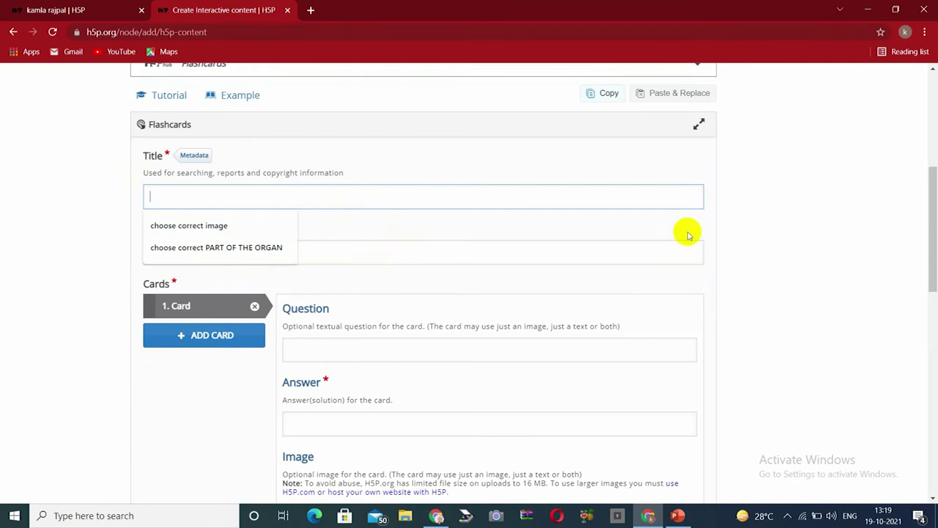
{"action": "left_click", "coordinate": [767, 216]}
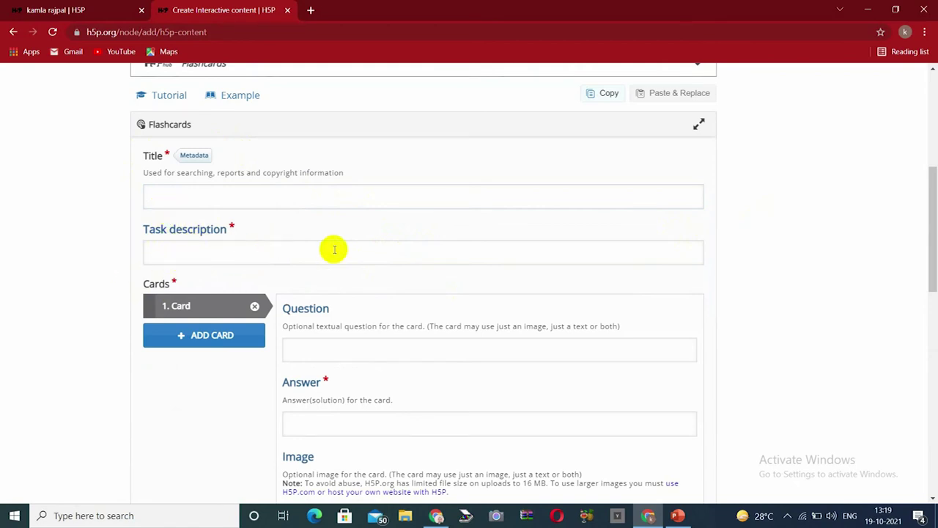
{"action": "left_click", "coordinate": [299, 348]}
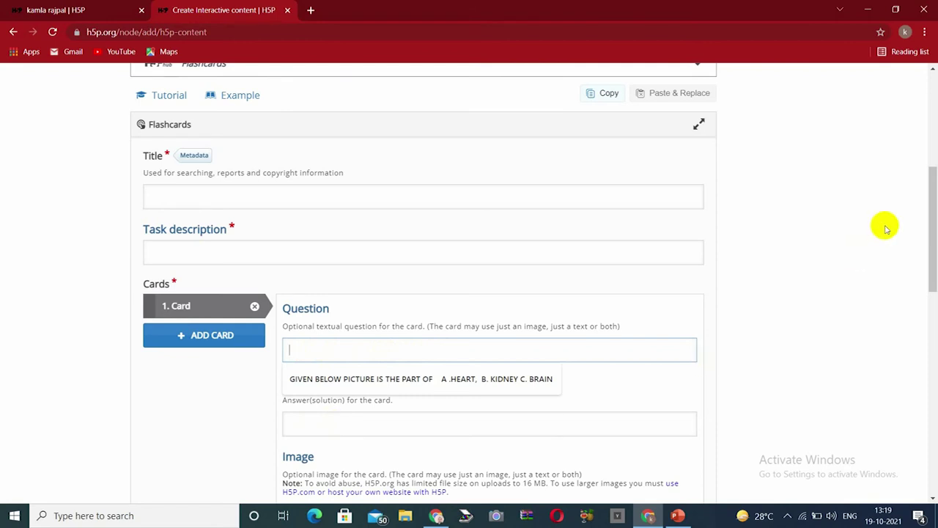
Step: Review the answer, image, alternative text and behaviour fields of the first card, and add a second and third card to the Flashcards form
{"action": "left_click_drag", "start_coordinate": [930, 222], "coordinate": [932, 280]}
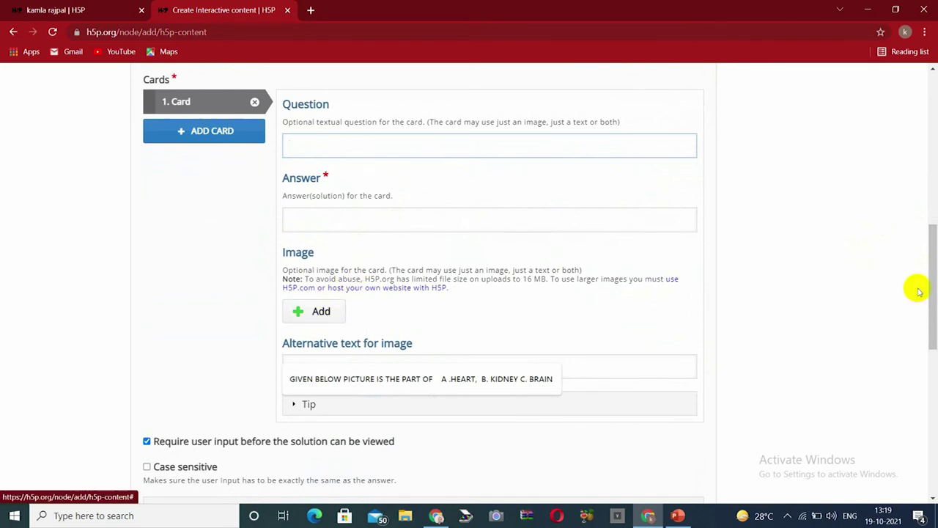
{"action": "left_click_drag", "start_coordinate": [931, 271], "coordinate": [932, 283]}
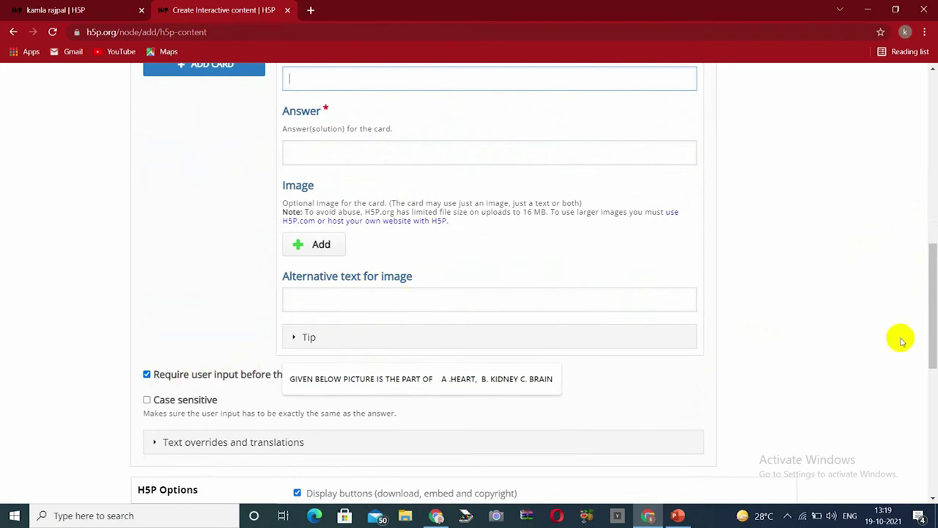
{"action": "left_click_drag", "start_coordinate": [934, 314], "coordinate": [929, 260]}
{"action": "left_click", "coordinate": [208, 245]}
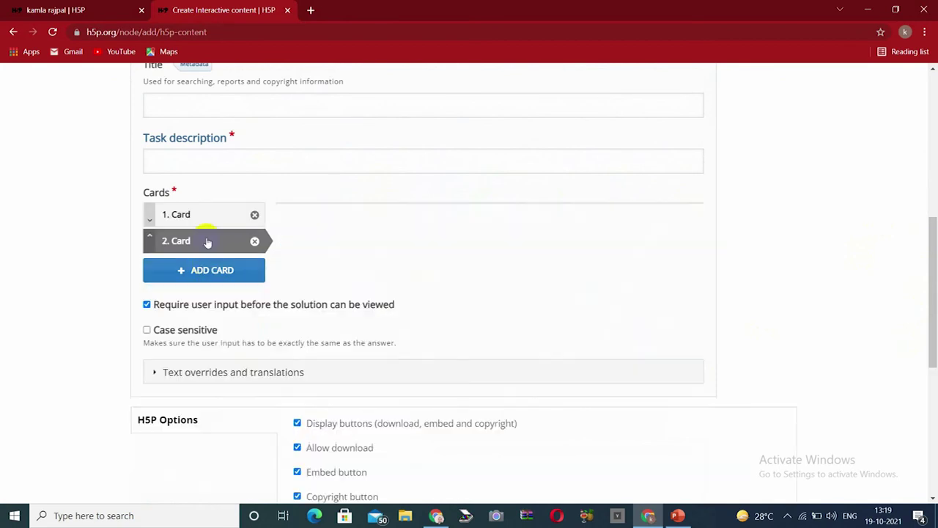
{"action": "left_click", "coordinate": [204, 272]}
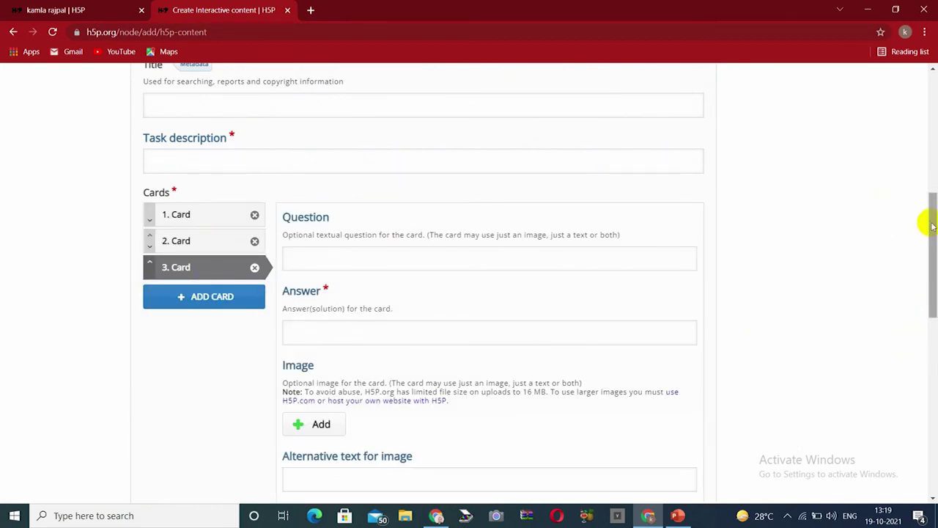
Step: Try to save the Flashcards content with the Copyright button option disabled, and go back to the account page
{"action": "left_click_drag", "start_coordinate": [932, 226], "coordinate": [933, 338]}
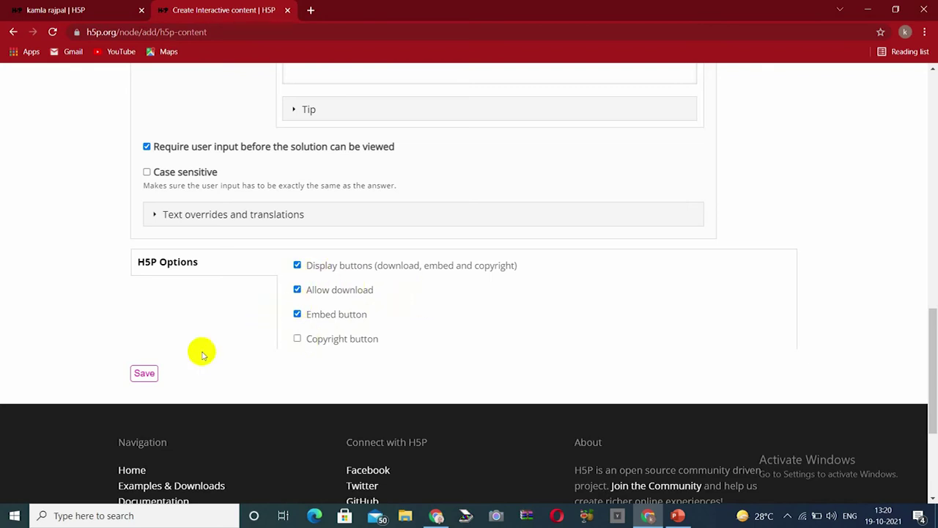
{"action": "left_click", "coordinate": [144, 374]}
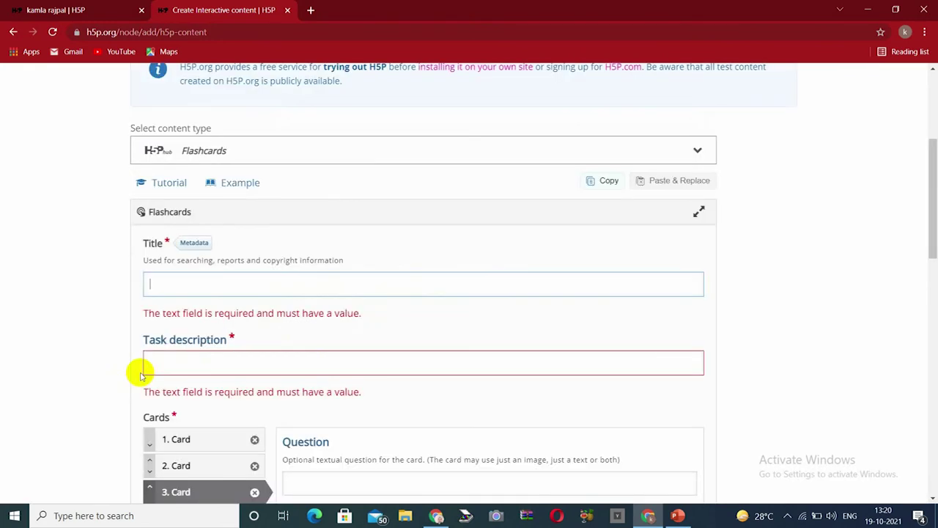
{"action": "left_click", "coordinate": [12, 33]}
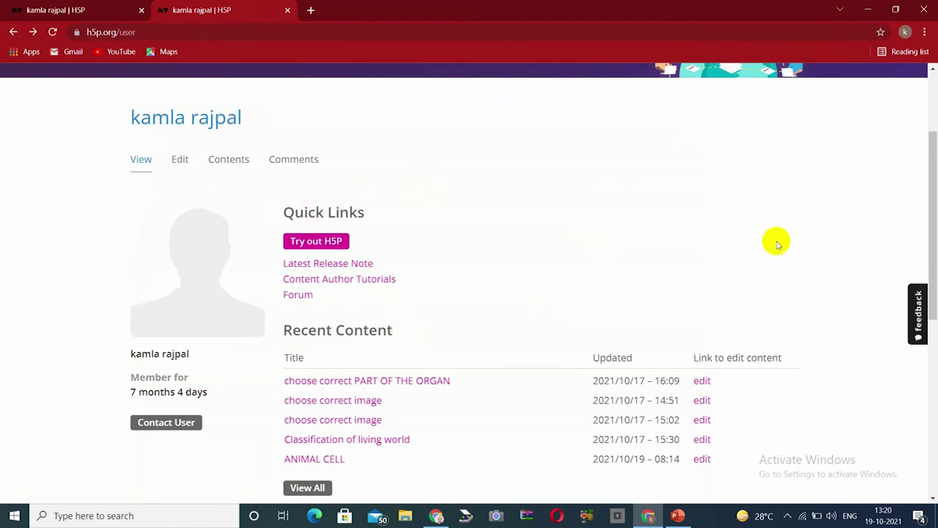
Step: Open the recent "choose correct image" content for editing, review its image options, overall feedback and H5P options, and save it
{"action": "left_click_drag", "start_coordinate": [931, 161], "coordinate": [933, 225]}
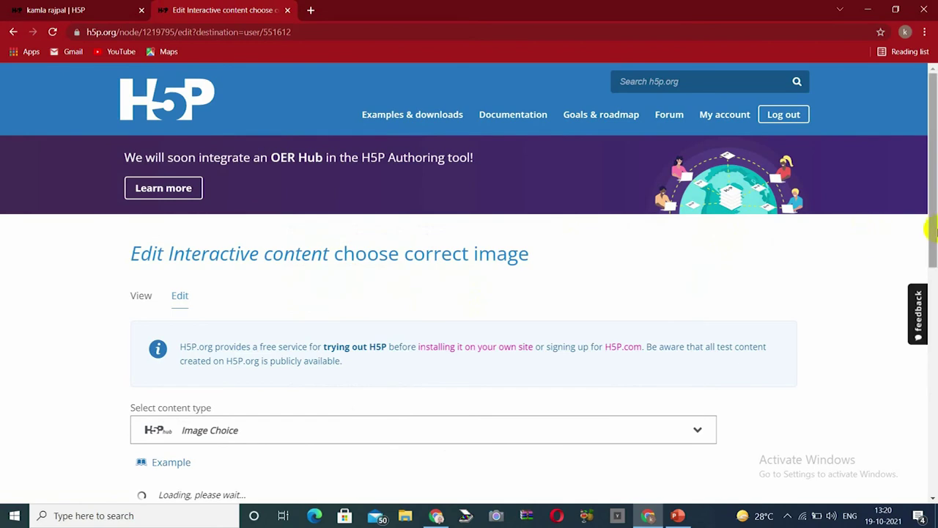
{"action": "left_click", "coordinate": [935, 175]}
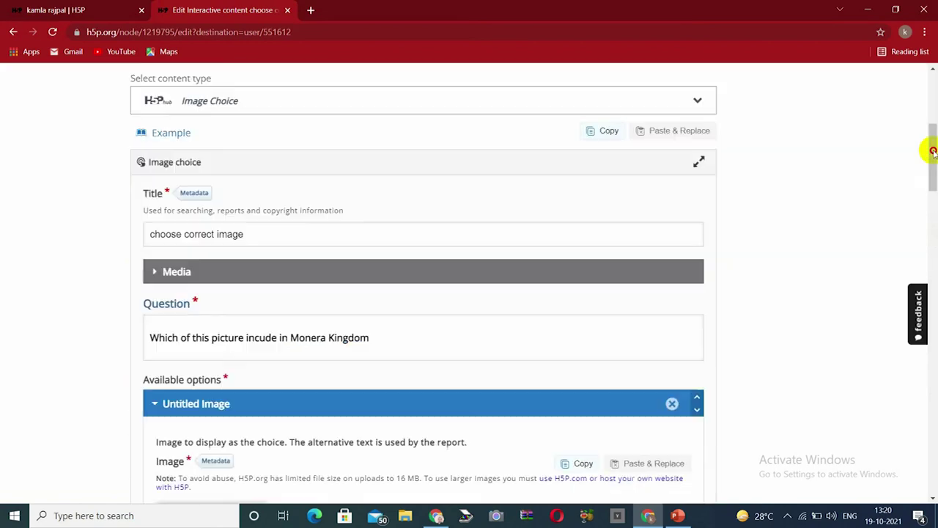
{"action": "left_click_drag", "start_coordinate": [935, 189], "coordinate": [936, 242]}
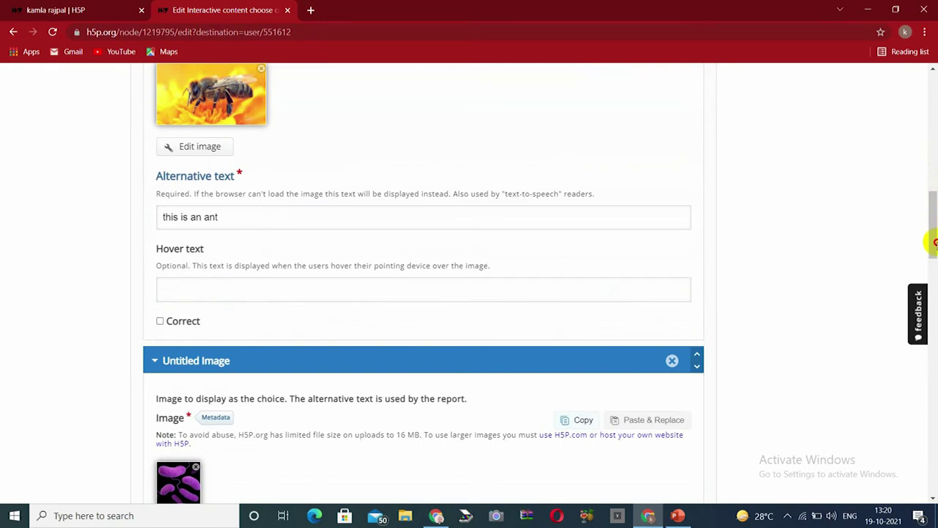
{"action": "left_click_drag", "start_coordinate": [934, 247], "coordinate": [935, 328]}
{"action": "left_click_drag", "start_coordinate": [934, 343], "coordinate": [934, 374]}
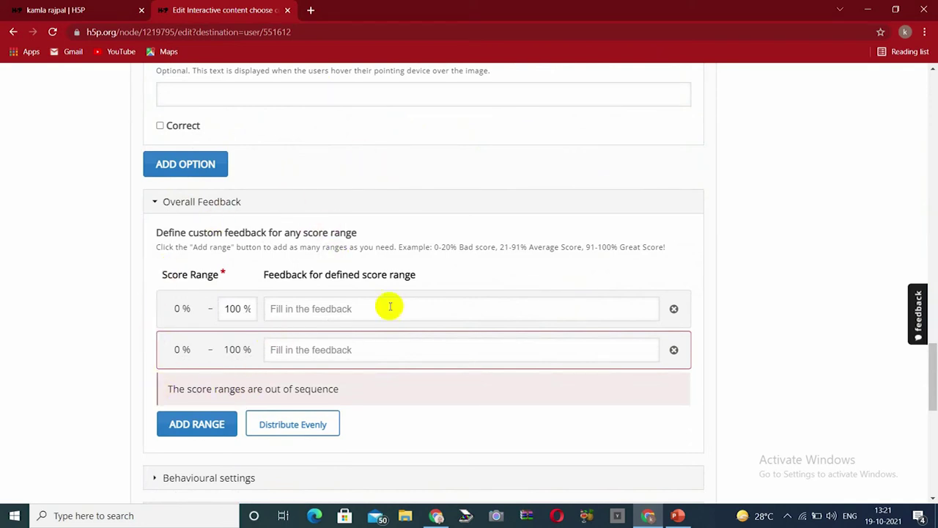
{"action": "left_click_drag", "start_coordinate": [932, 377], "coordinate": [934, 422]}
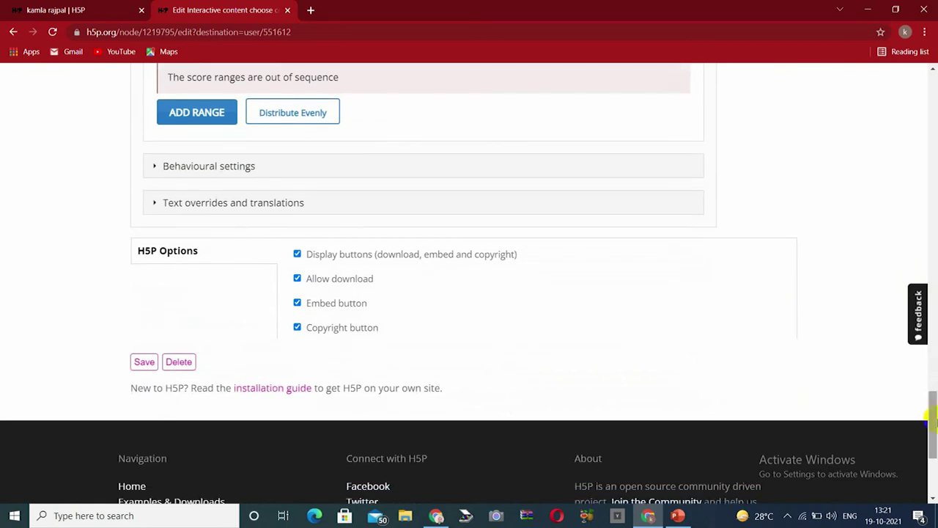
{"action": "left_click", "coordinate": [145, 362]}
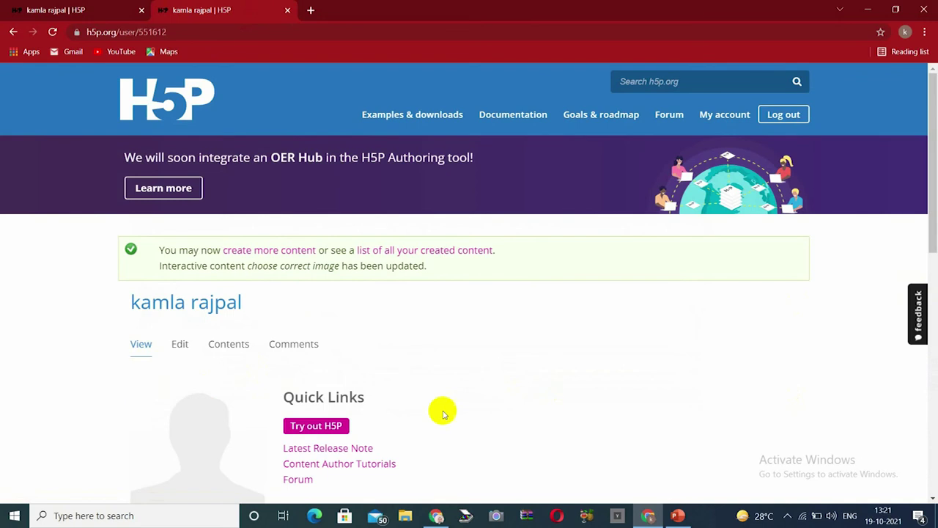
Step: Open the "choose correct PART OF THE ORGAN" content from the recent content list and view its first flashcard
{"action": "left_click_drag", "start_coordinate": [935, 116], "coordinate": [933, 223]}
{"action": "left_click", "coordinate": [387, 290]}
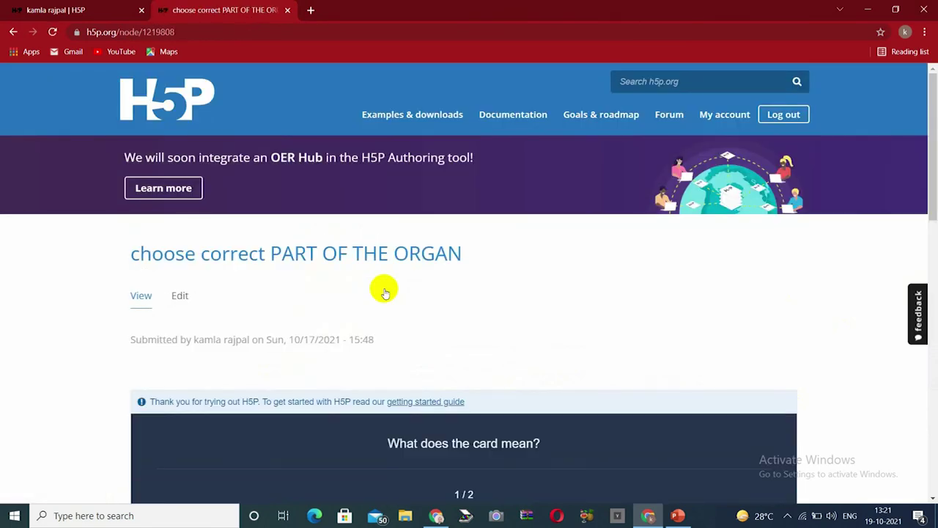
{"action": "left_click_drag", "start_coordinate": [935, 130], "coordinate": [934, 196]}
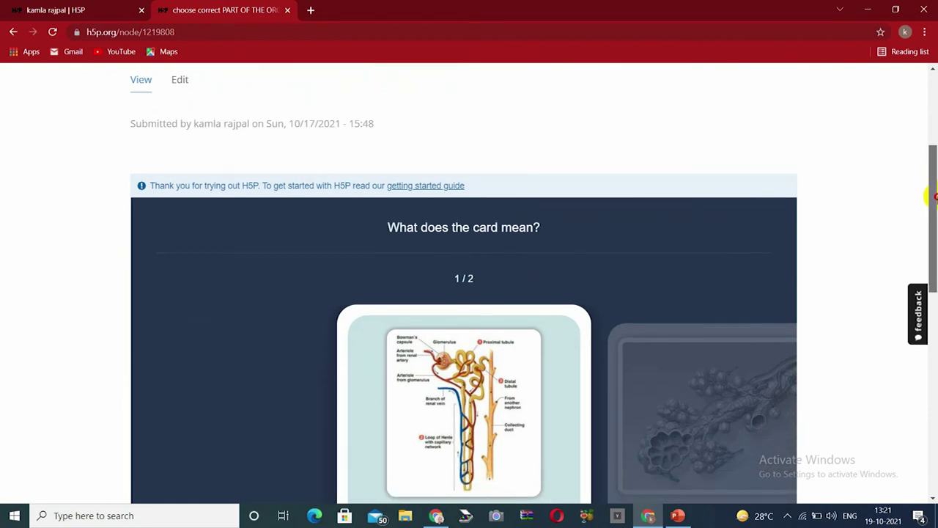
{"action": "left_click_drag", "start_coordinate": [932, 196], "coordinate": [931, 245]}
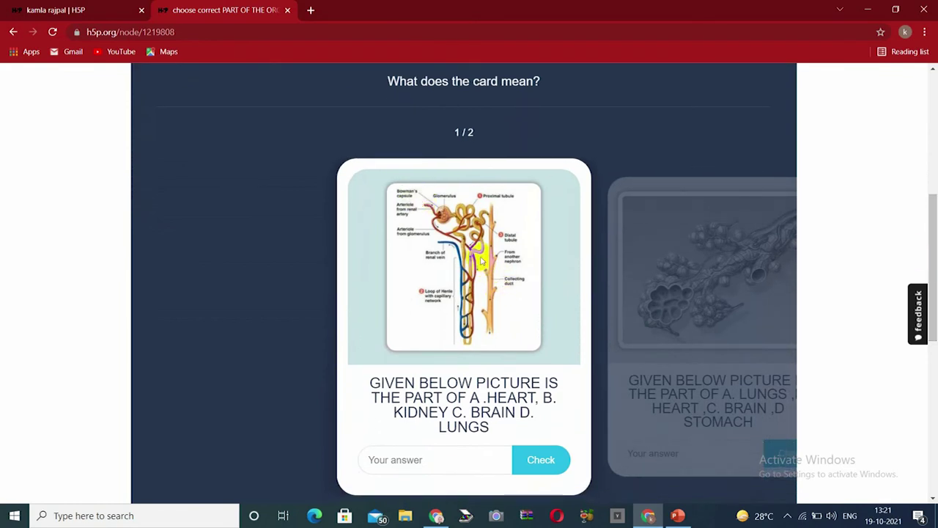